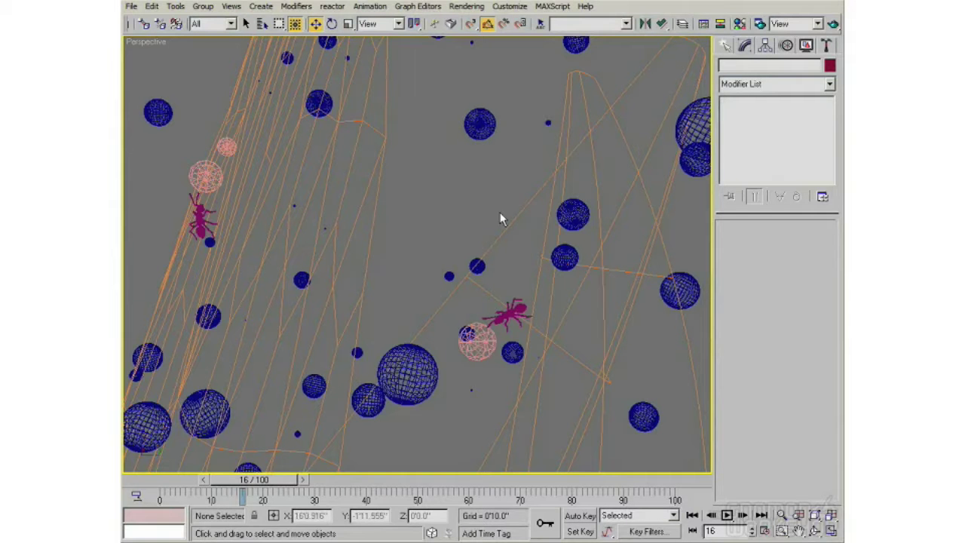
# Select Leaf01, Leaf06 and Leaf03 in turn to examine which geometry type each leaf uses
pyautogui.moveTo(398, 170); pyautogui.dragTo(418, 215)
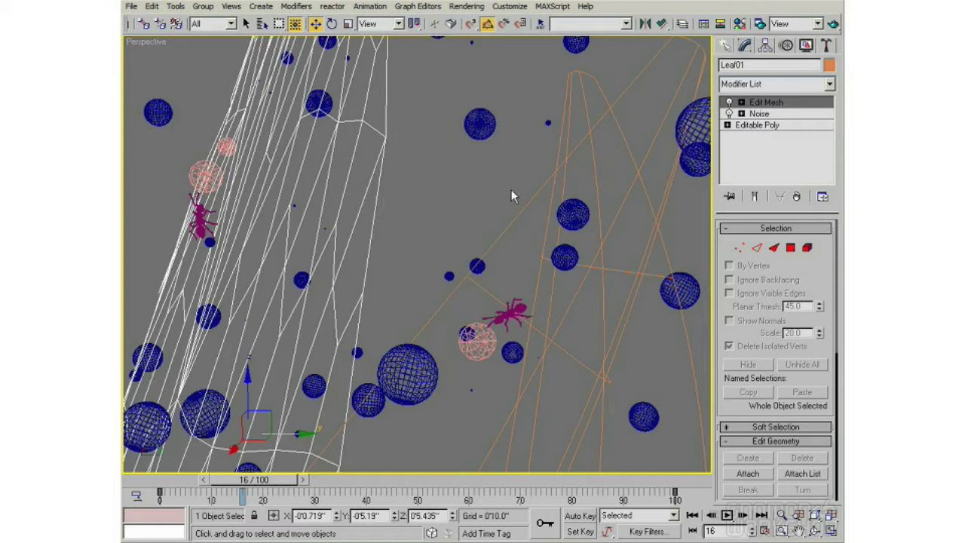
pyautogui.click(549, 178)
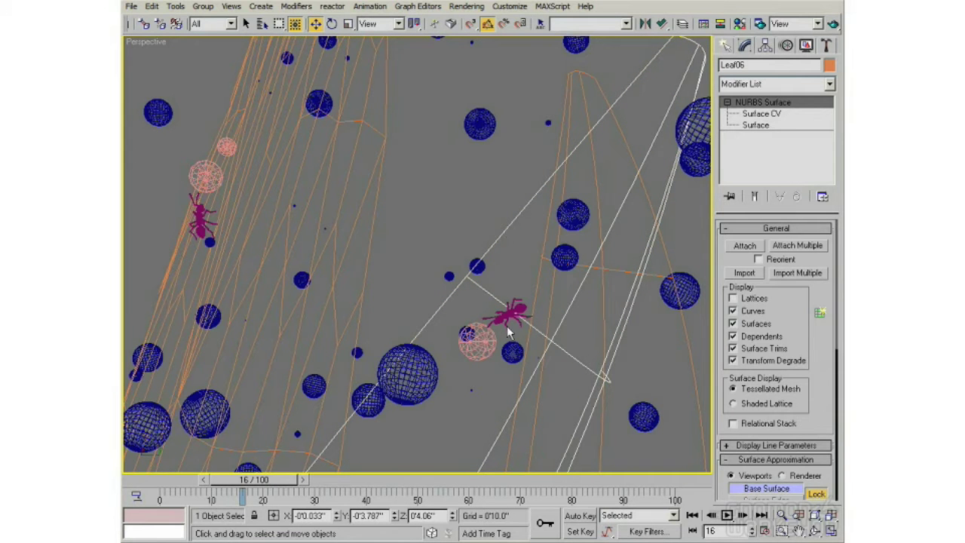
pyautogui.click(570, 90)
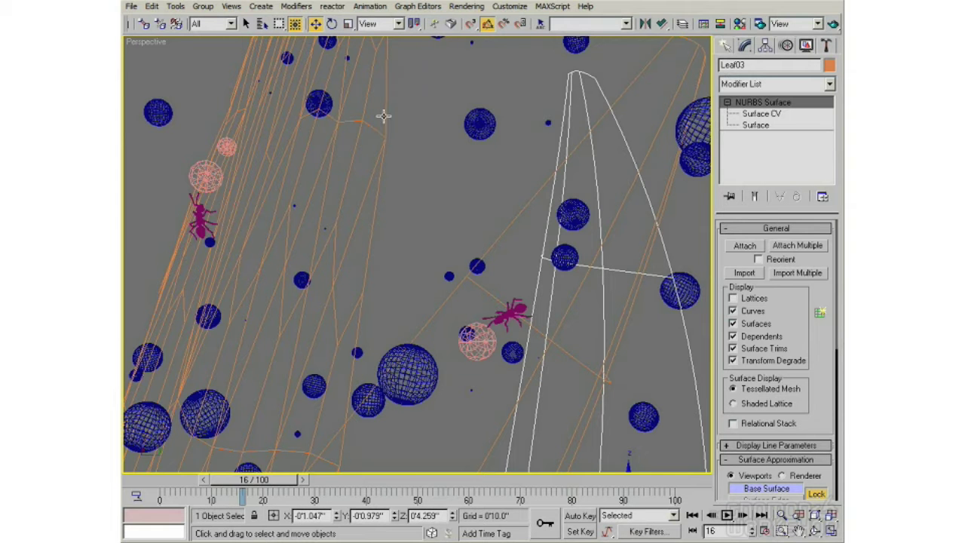
# Select the Surface CVs at the tip of Leaf03 and try shifting them slightly along the Y axis
pyautogui.scroll(-1, 750, 324)
pyautogui.scroll(1, 750, 325)
pyautogui.click(763, 116)
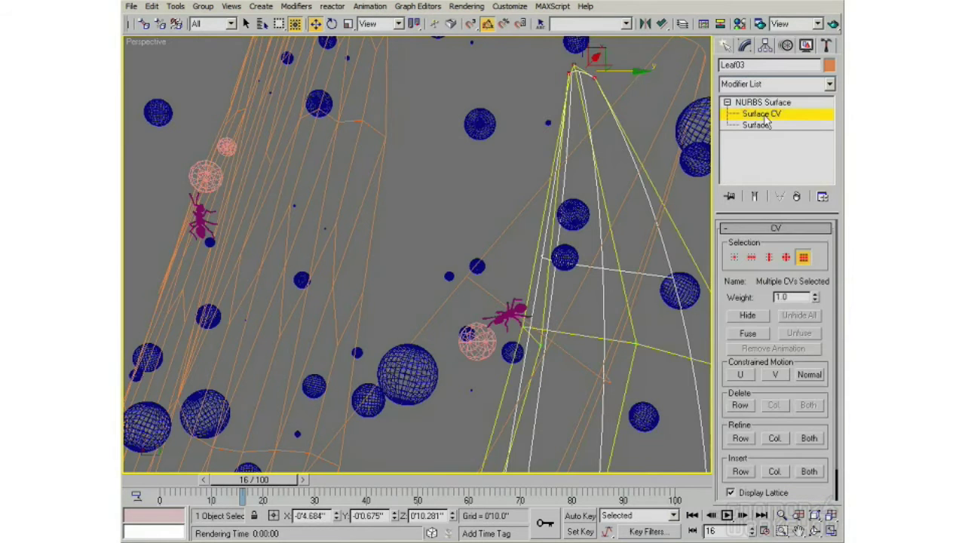
pyautogui.moveTo(558, 58); pyautogui.dragTo(617, 85)
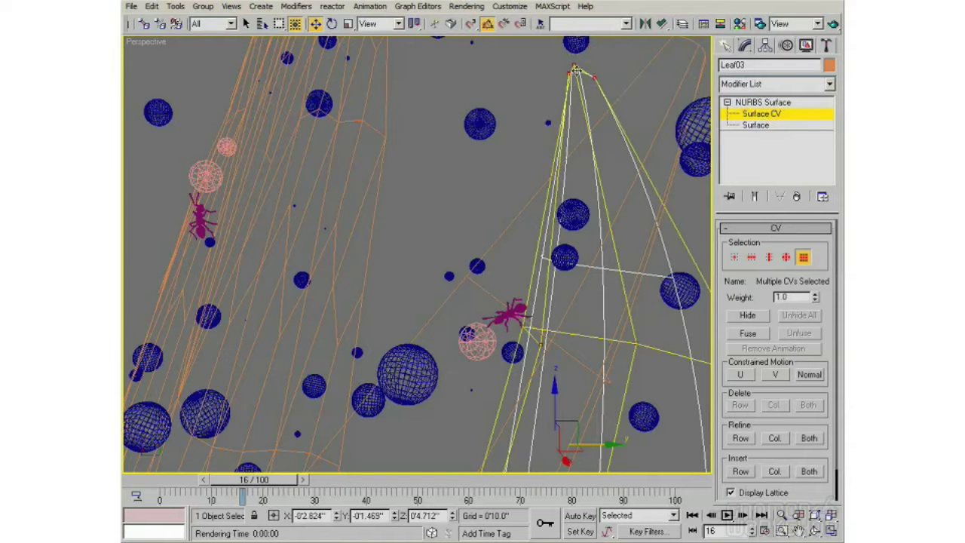
pyautogui.moveTo(574, 66); pyautogui.dragTo(561, 68)
pyautogui.hotkey('ctrl', 'z')
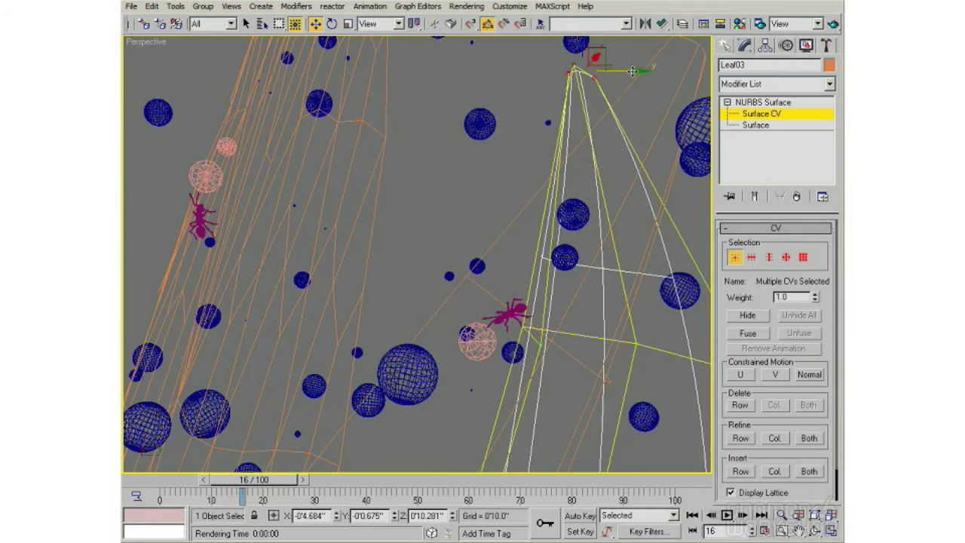
pyautogui.moveTo(633, 71); pyautogui.dragTo(619, 87)
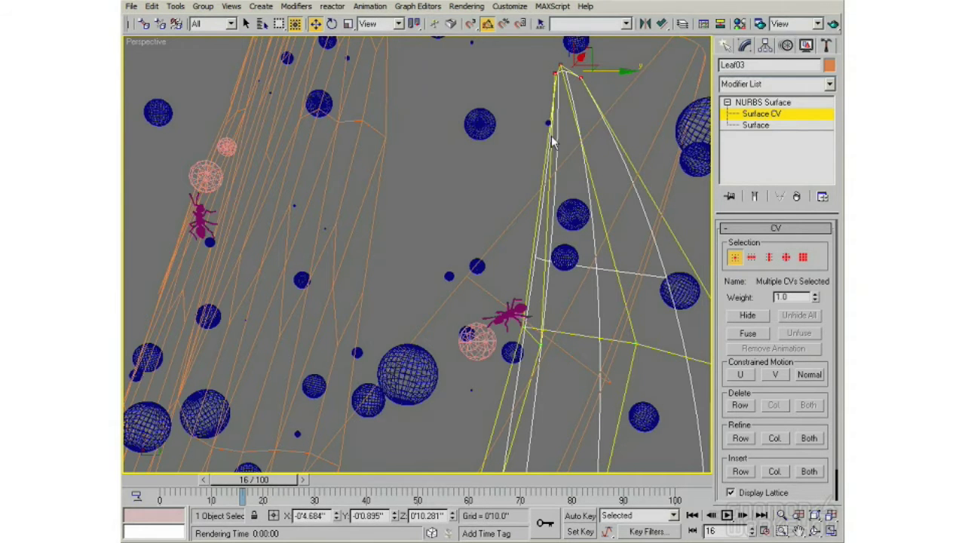
# Try bending Leaf03's tip CVs further along Y, undo the move and return to the NURBS Surface level
pyautogui.click(762, 105)
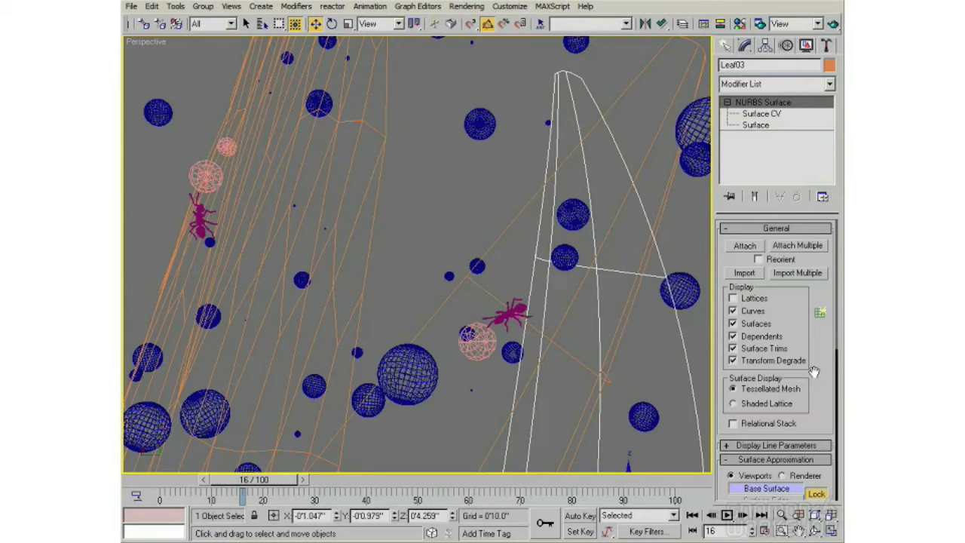
pyautogui.click(761, 115)
pyautogui.moveTo(615, 73); pyautogui.dragTo(545, 92)
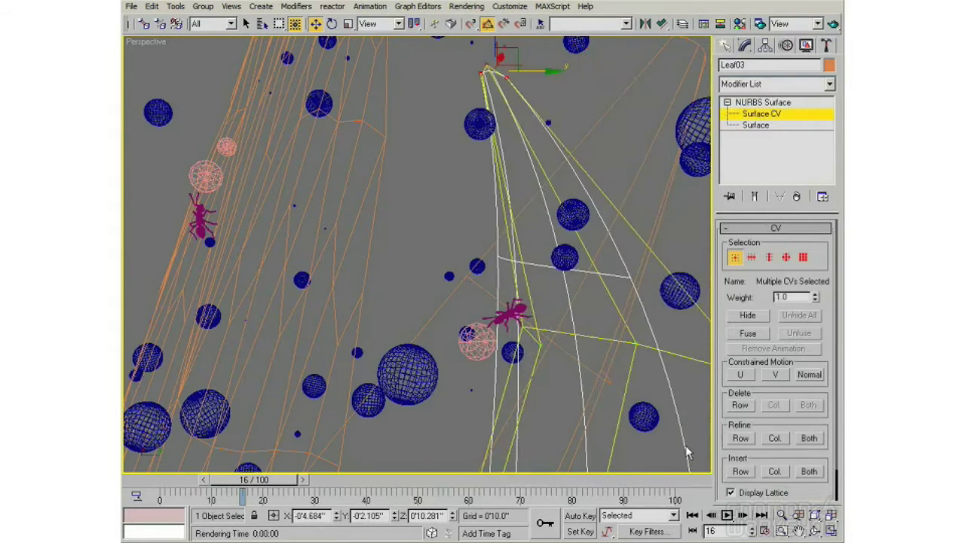
pyautogui.moveTo(537, 162); pyautogui.dragTo(600, 183)
pyautogui.moveTo(462, 227); pyautogui.dragTo(466, 174, button='middle')
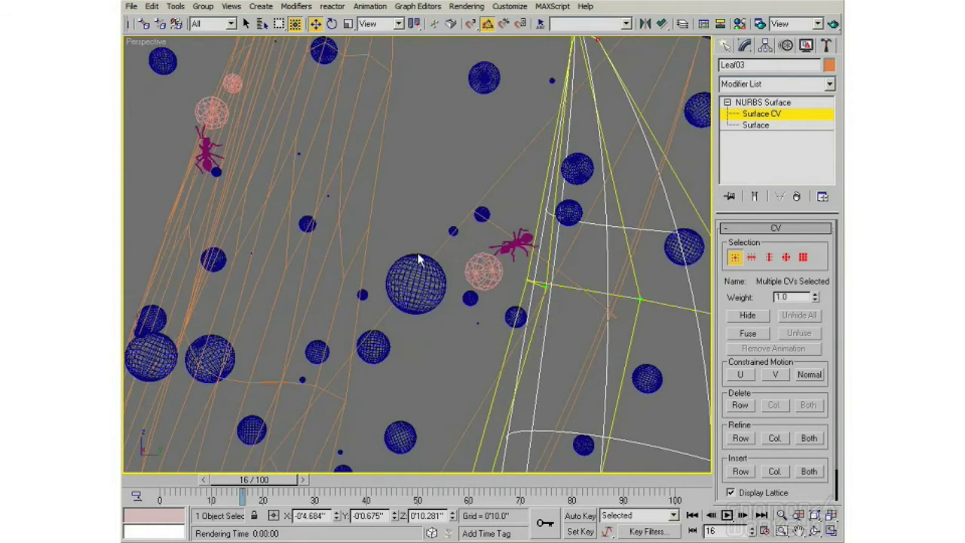
pyautogui.click(754, 105)
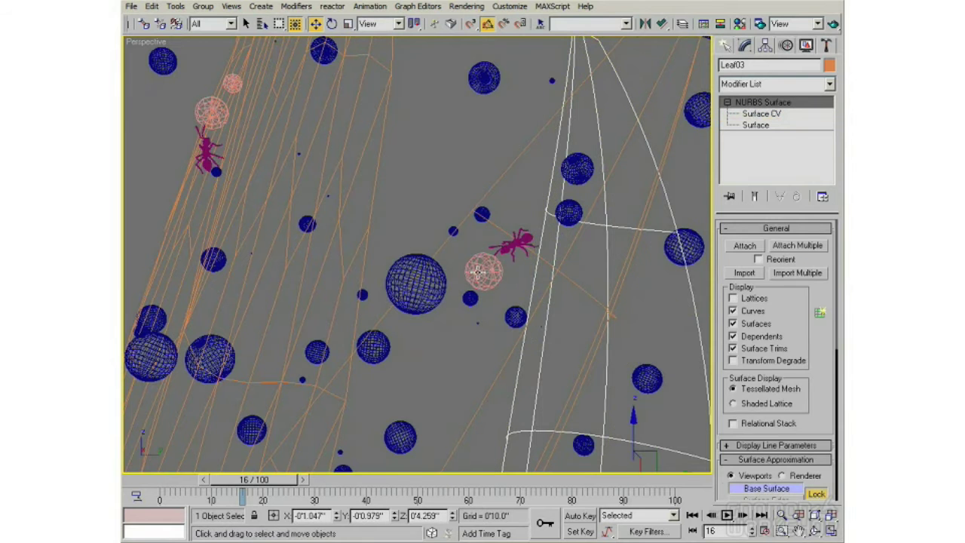
# Select the SuperSpray01 particle system and examine the mesh of the large raindrop beside the ant up close
pyautogui.click(404, 273)
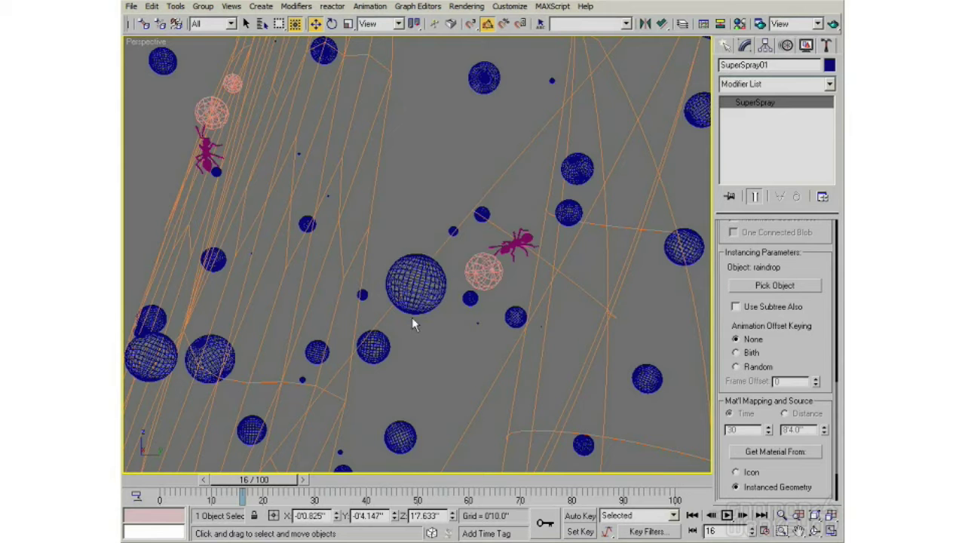
pyautogui.moveTo(409, 290); pyautogui.dragTo(409, 315, button='middle')
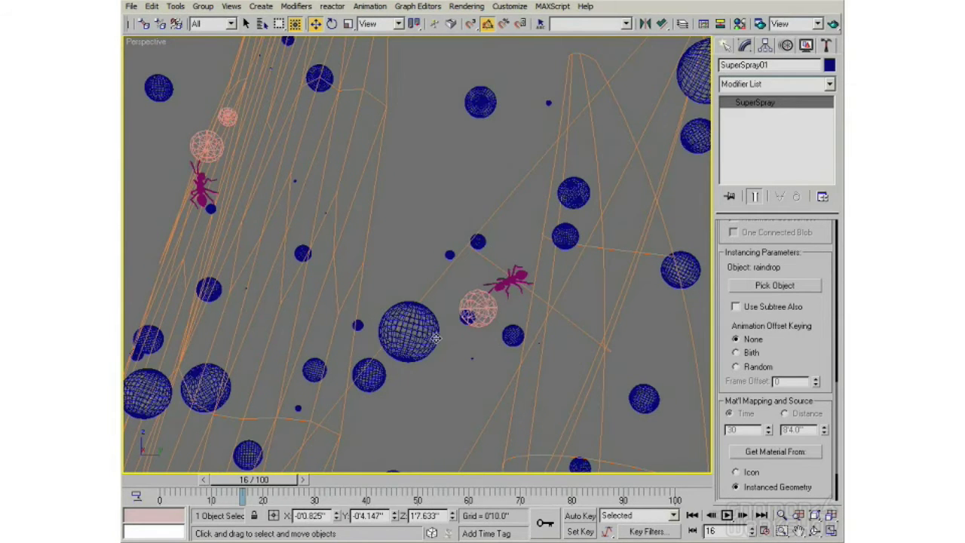
pyautogui.scroll(4, 407, 298)
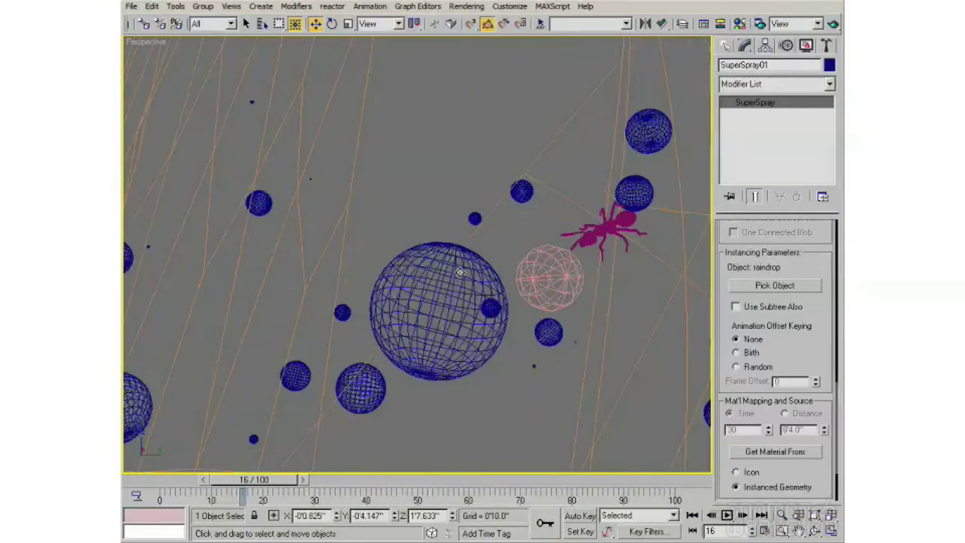
pyautogui.moveTo(460, 272); pyautogui.dragTo(393, 279, button='middle')
pyautogui.scroll(2, 502, 263)
pyautogui.scroll(-2, 395, 251)
pyautogui.moveTo(407, 211); pyautogui.dragTo(431, 254, button='middle')
# Convert Sphere03, the sphere in front of the lower ant, to an Editable Patch
pyautogui.click(552, 306)
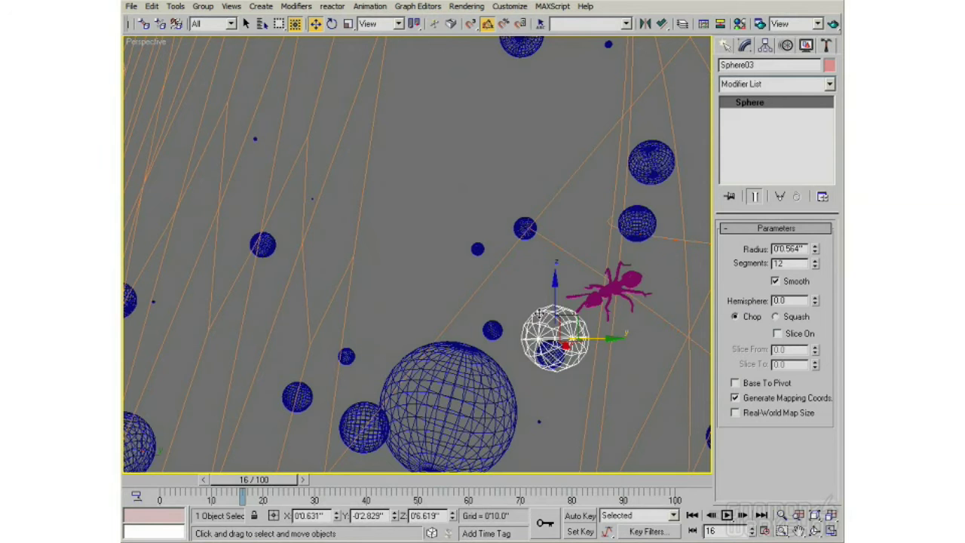
pyautogui.rightClick(540, 313)
pyautogui.moveTo(580, 440)
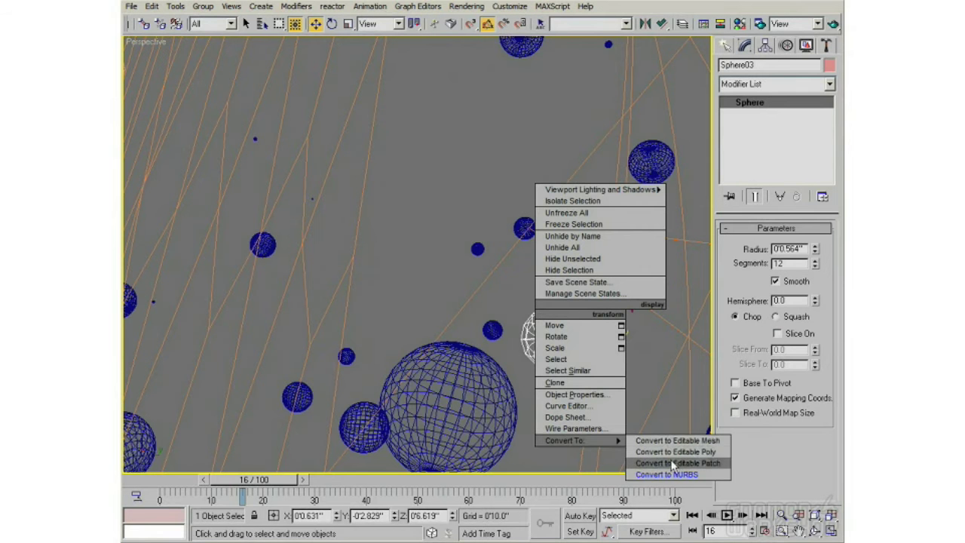
pyautogui.click(673, 465)
# Set the segments of Sphere02, the larger sphere by the ant on the tall leaf, to 15
pyautogui.moveTo(625, 390); pyautogui.dragTo(384, 248, button='middle')
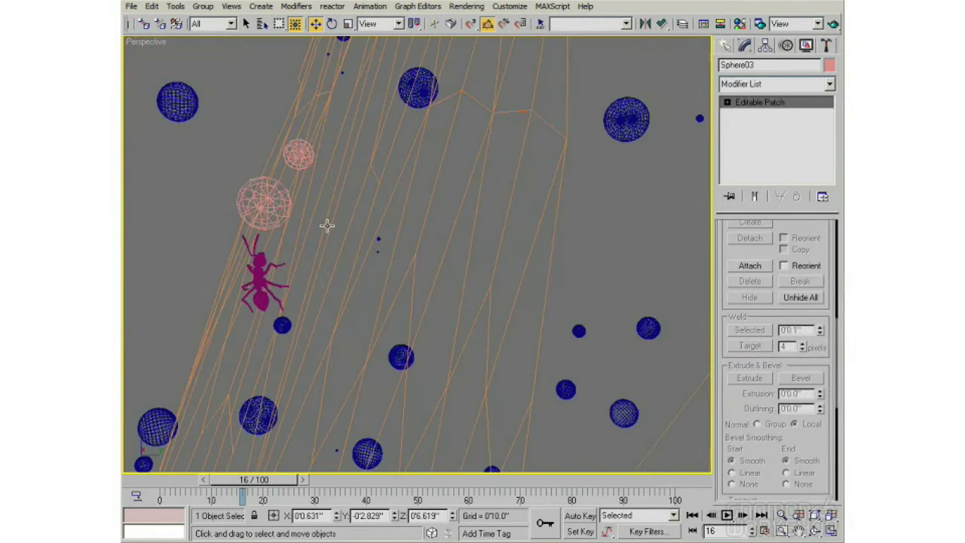
pyautogui.moveTo(557, 318); pyautogui.dragTo(503, 290, button='middle')
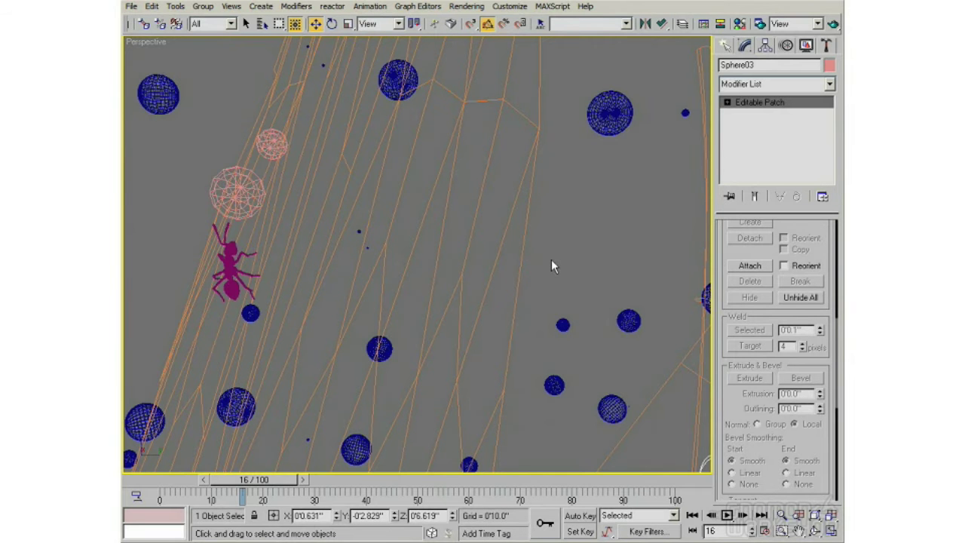
pyautogui.scroll(-4, 546, 255)
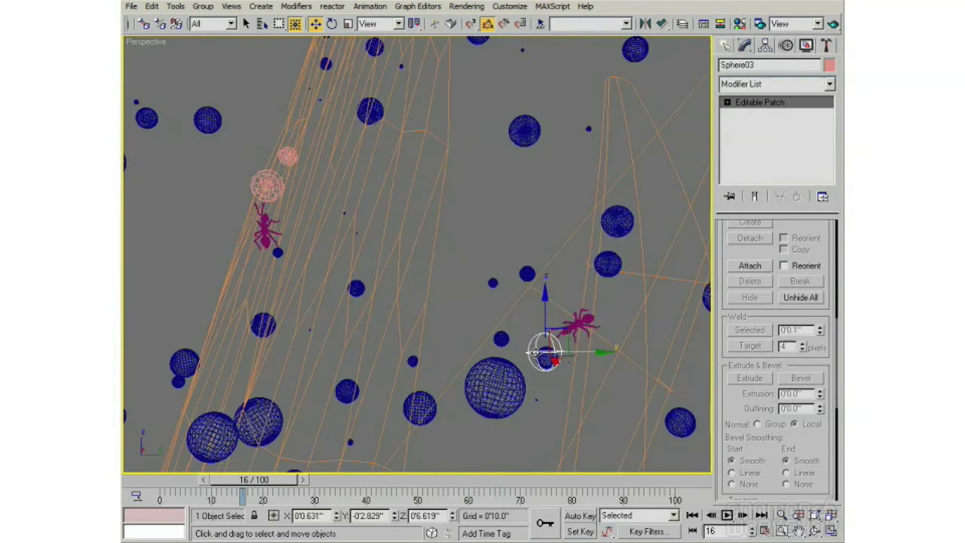
pyautogui.scroll(4, 534, 327)
pyautogui.moveTo(531, 260); pyautogui.dragTo(548, 305, button='middle')
pyautogui.moveTo(491, 288); pyautogui.dragTo(535, 297, button='middle')
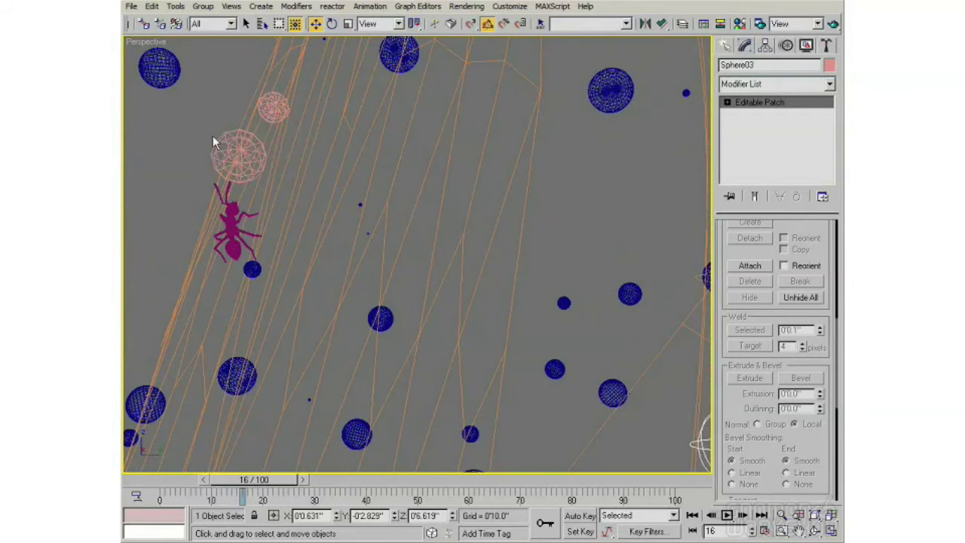
pyautogui.click(219, 140)
pyautogui.click(814, 260)
pyautogui.moveTo(336, 217); pyautogui.dragTo(447, 249, button='middle')
pyautogui.scroll(3, 465, 254)
pyautogui.scroll(3, 463, 255)
pyautogui.click(814, 260)
pyautogui.click(814, 260)
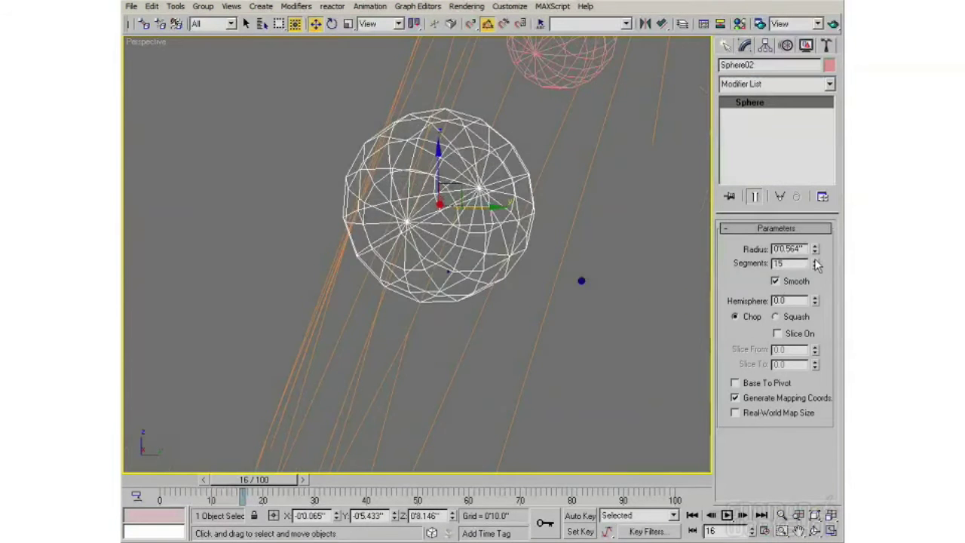
# Select the raindrop source sphere below the leaves and reduce its segments to 26
pyautogui.scroll(-4, 510, 256)
pyautogui.moveTo(522, 274); pyautogui.dragTo(446, 227, button='middle')
pyautogui.scroll(-3, 445, 250)
pyautogui.scroll(-3, 454, 229)
pyautogui.moveTo(505, 260); pyautogui.dragTo(454, 238, button='middle')
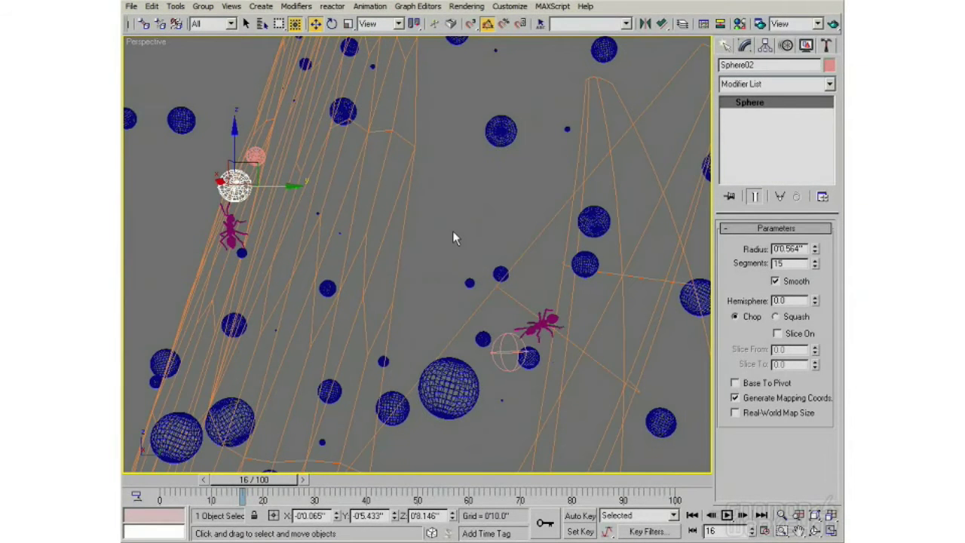
pyautogui.moveTo(525, 227); pyautogui.dragTo(488, 212, button='middle')
pyautogui.scroll(-3, 488, 211)
pyautogui.moveTo(536, 301); pyautogui.dragTo(501, 193, button='middle')
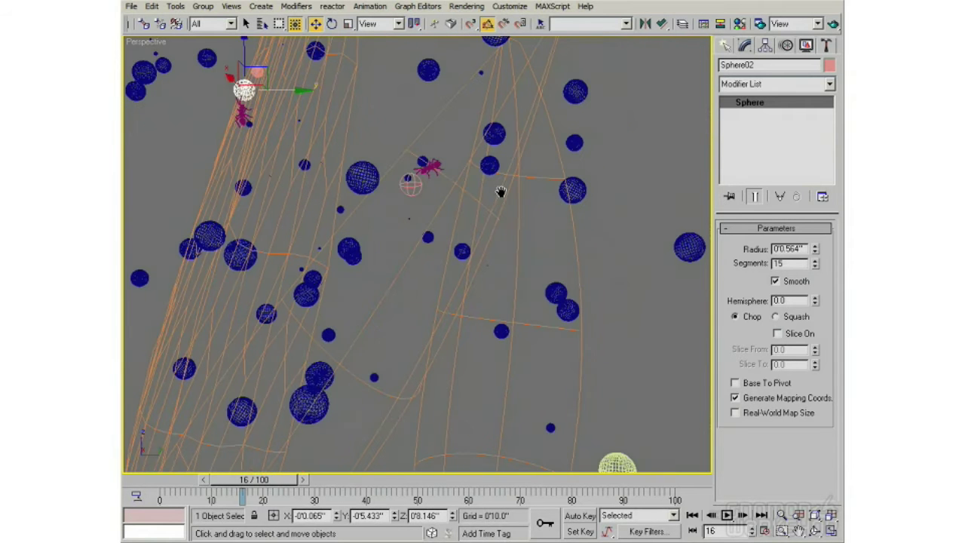
pyautogui.click(605, 464)
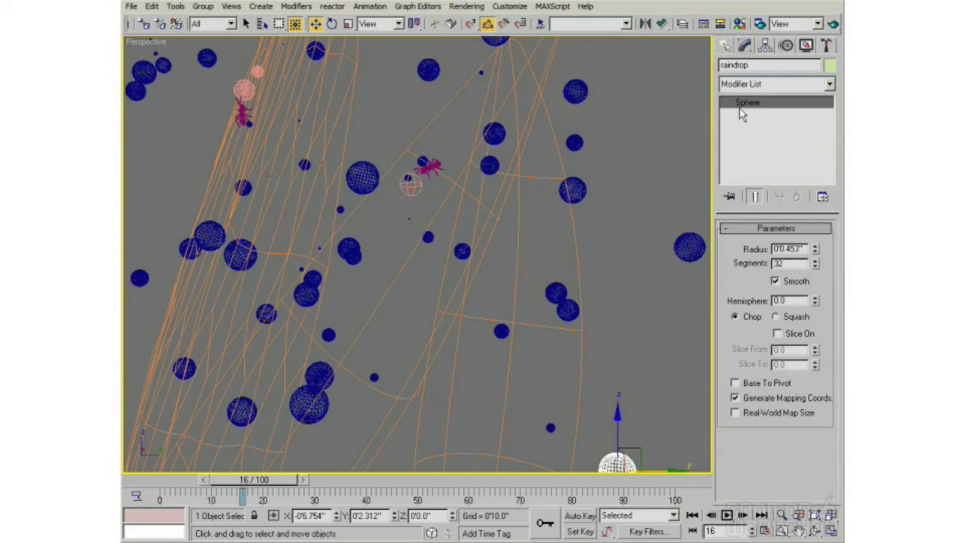
pyautogui.click(815, 267)
pyautogui.click(815, 266)
pyautogui.click(815, 267)
pyautogui.click(815, 267)
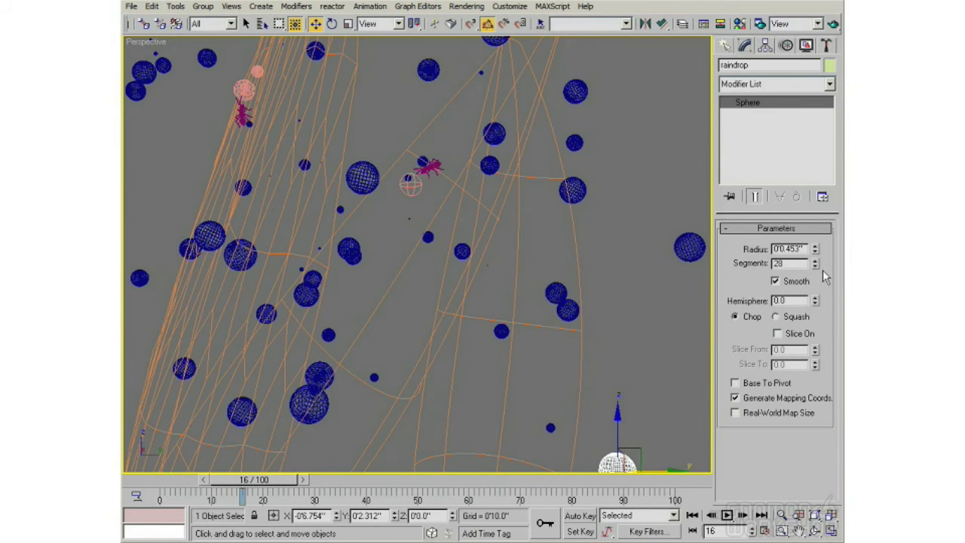
pyautogui.click(815, 267)
pyautogui.click(815, 267)
# Convert the raindrop sphere to a NURBS surface
pyautogui.moveTo(425, 246); pyautogui.dragTo(407, 227, button='middle')
pyautogui.rightClick(590, 450)
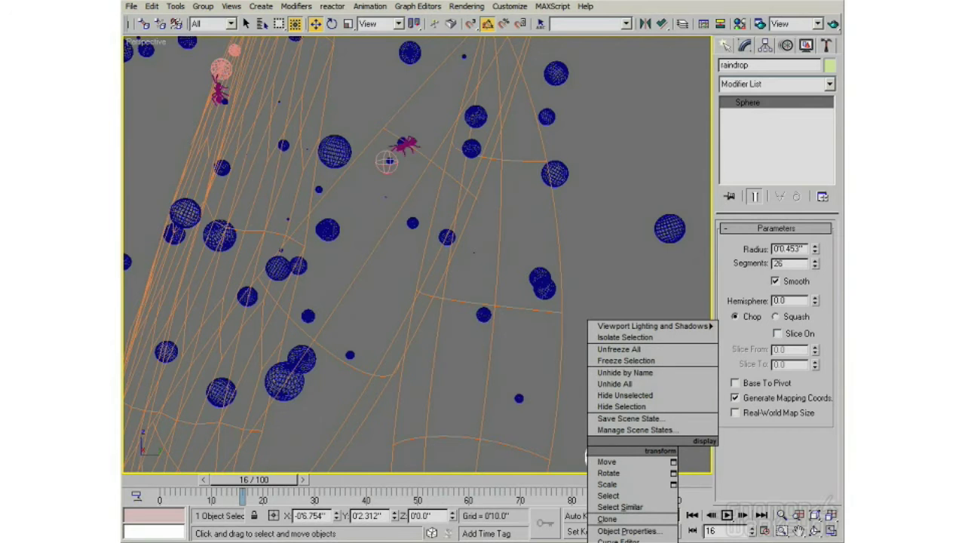
pyautogui.click(589, 456)
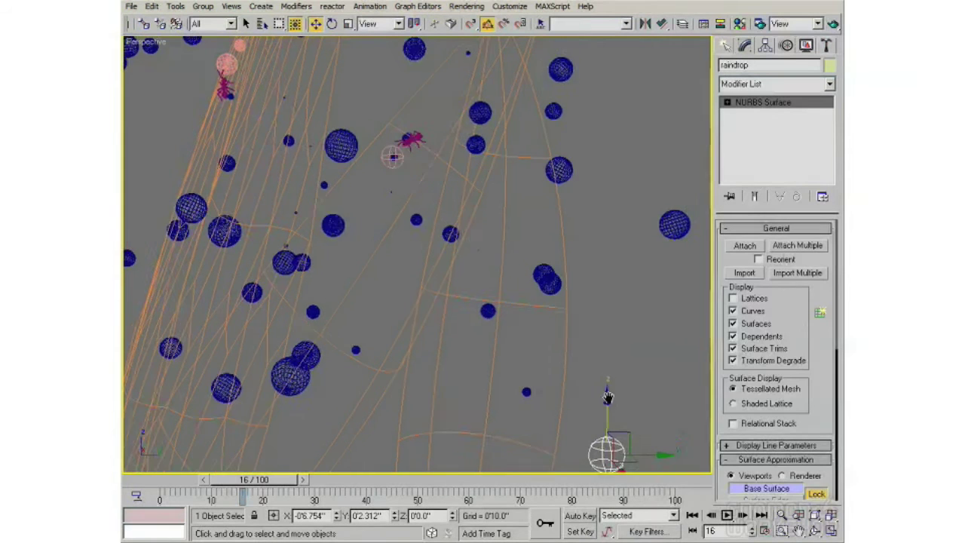
# Reselect the raindrop object by name and try the Low and Medium surface tessellation presets, ending on High
pyautogui.click(452, 270)
pyautogui.moveTo(453, 269); pyautogui.dragTo(451, 214, button='middle')
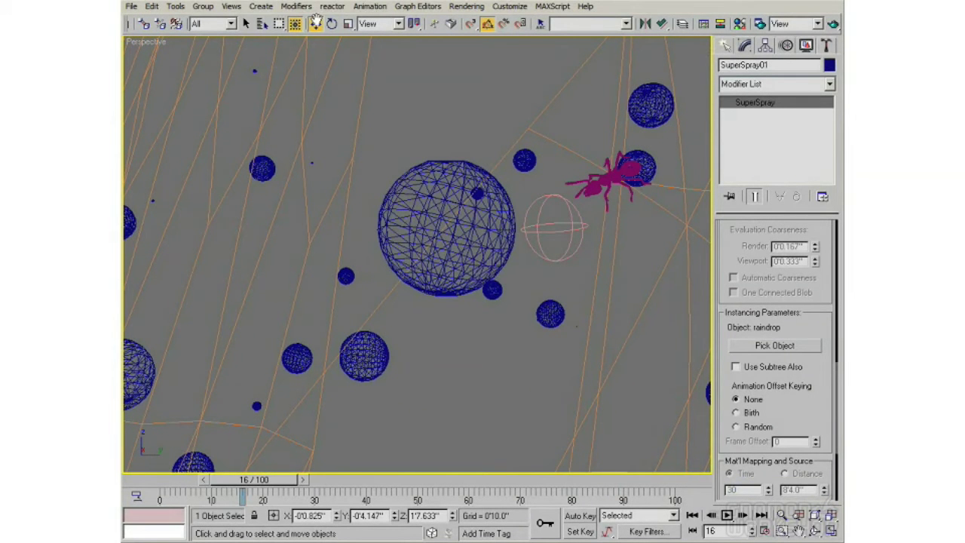
pyautogui.click(262, 24)
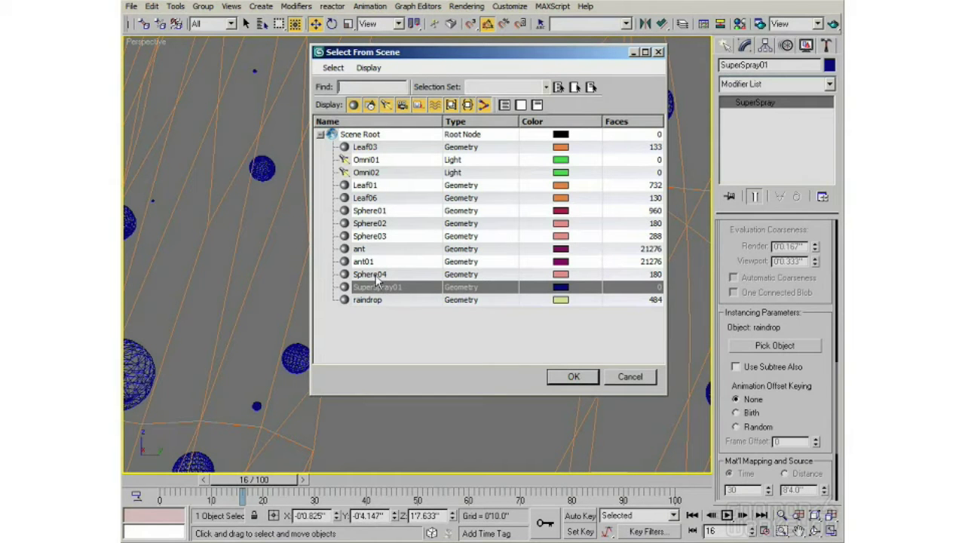
pyautogui.doubleClick(381, 300)
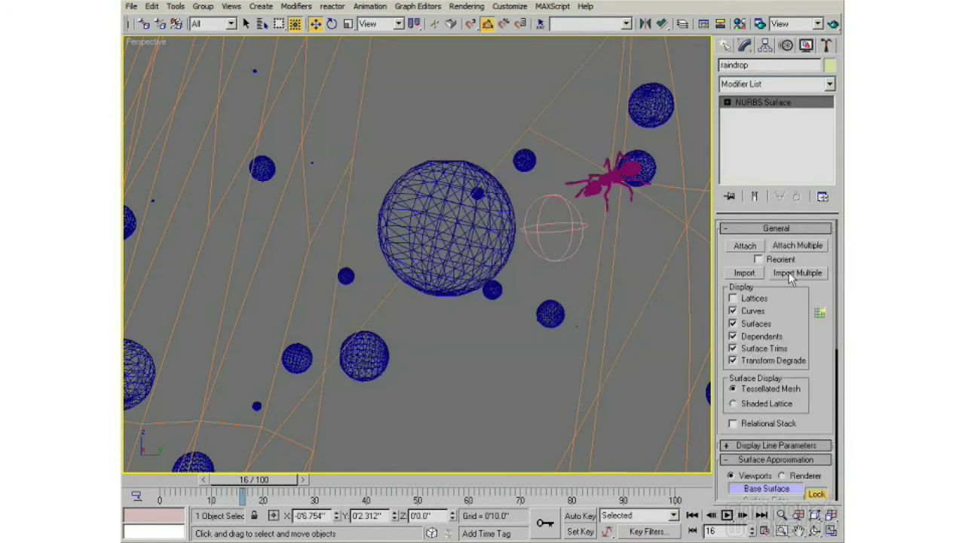
pyautogui.scroll(-5, 811, 366)
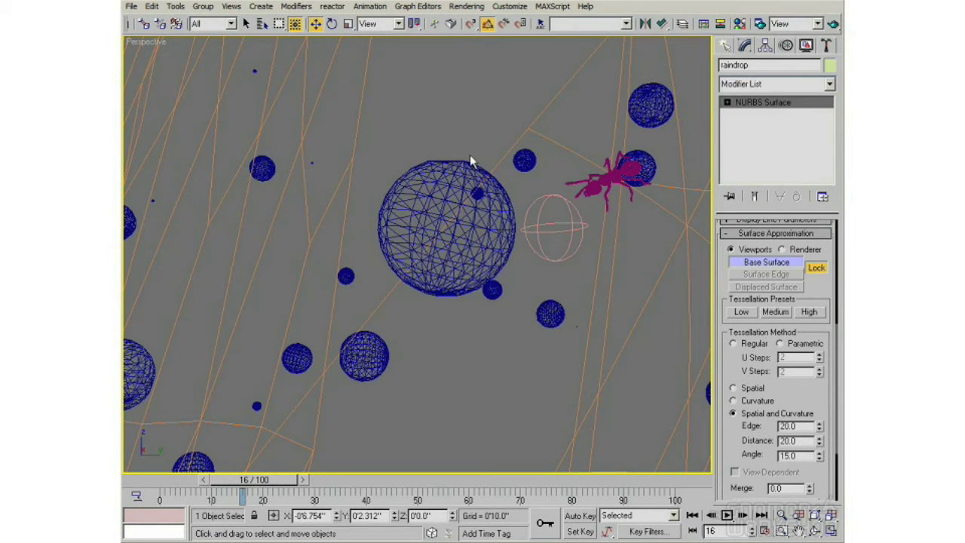
pyautogui.scroll(-1, 748, 301)
pyautogui.click(748, 293)
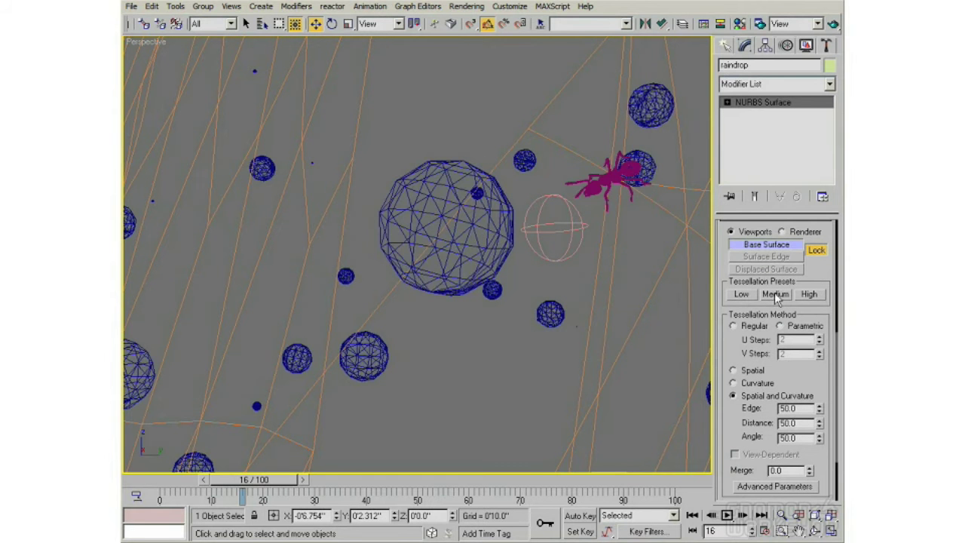
pyautogui.click(779, 295)
pyautogui.click(809, 295)
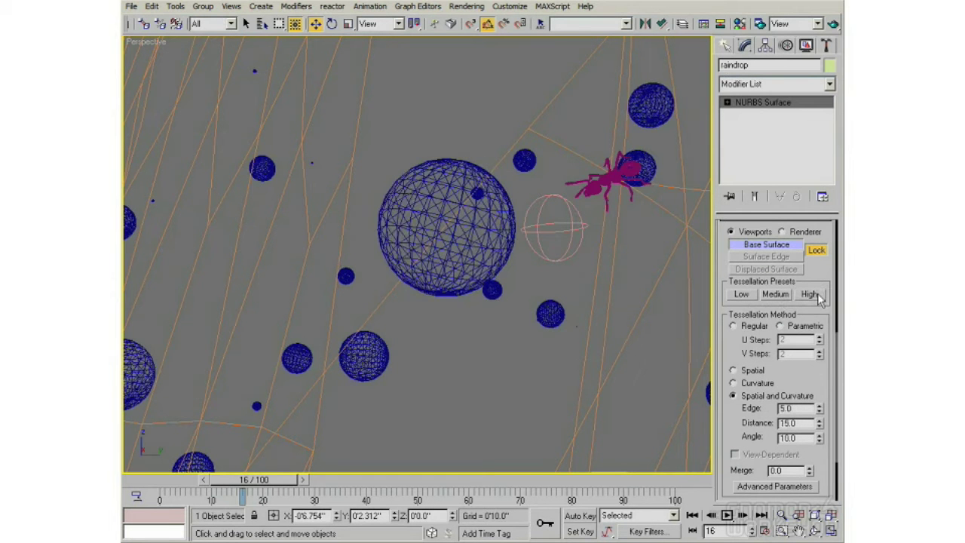
pyautogui.moveTo(485, 212)
pyautogui.mouseDown(button='middle')
pyautogui.moveTo(504, 209)
pyautogui.moveTo(476, 218)
pyautogui.mouseUp(button='middle')
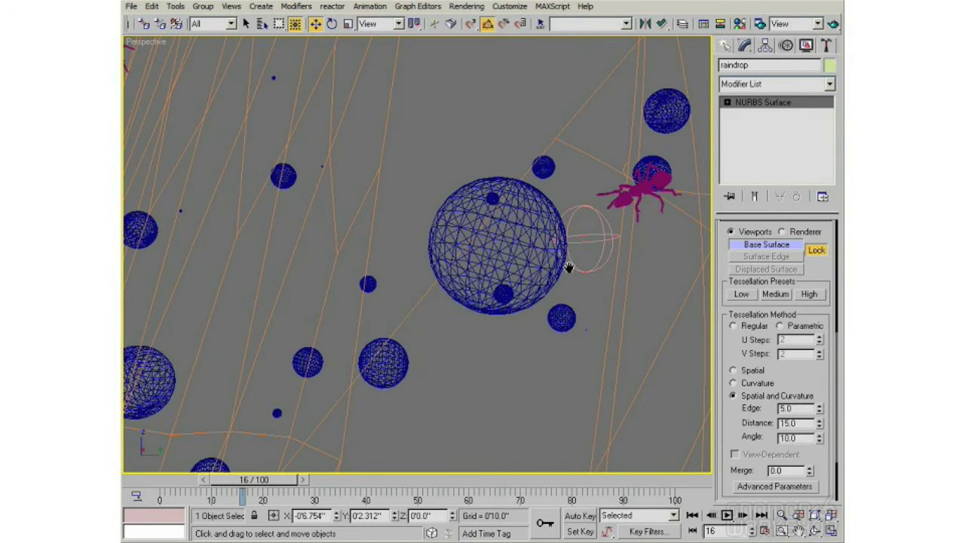
pyautogui.scroll(-5, 570, 265)
pyautogui.scroll(-3, 566, 268)
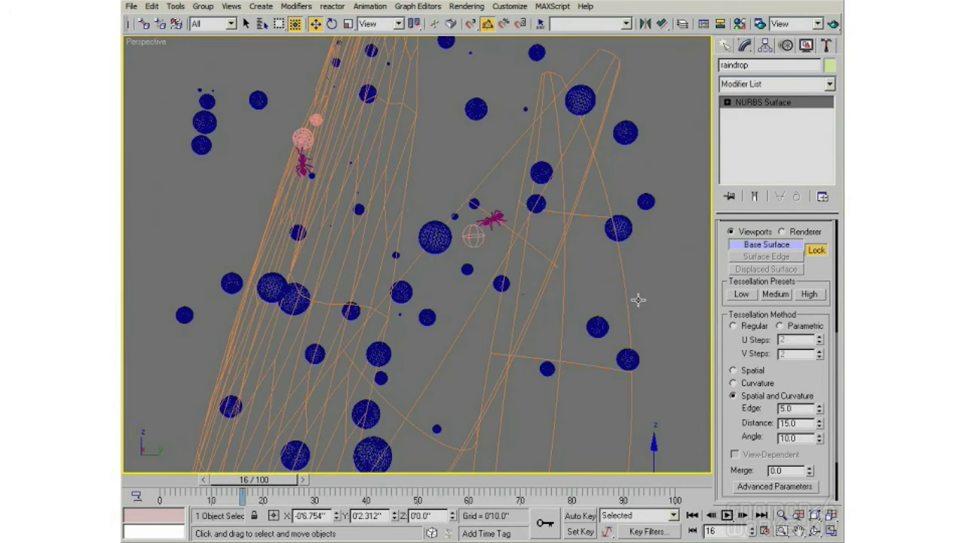
# Compare the Low and High tessellation presets on the raindrop surface up close, ending on High, and review the tessellation method settings
pyautogui.click(742, 295)
pyautogui.moveTo(499, 266); pyautogui.dragTo(509, 272, button='middle')
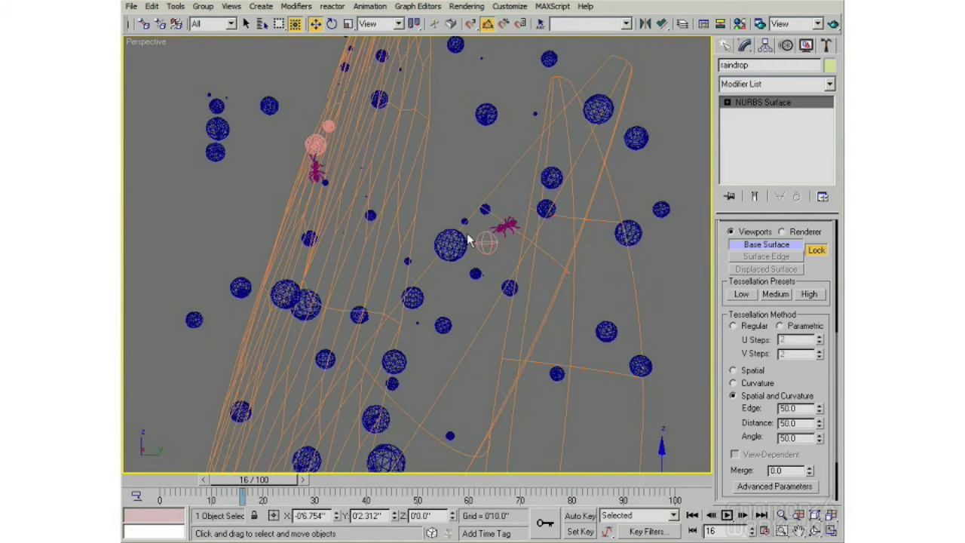
pyautogui.scroll(6, 479, 256)
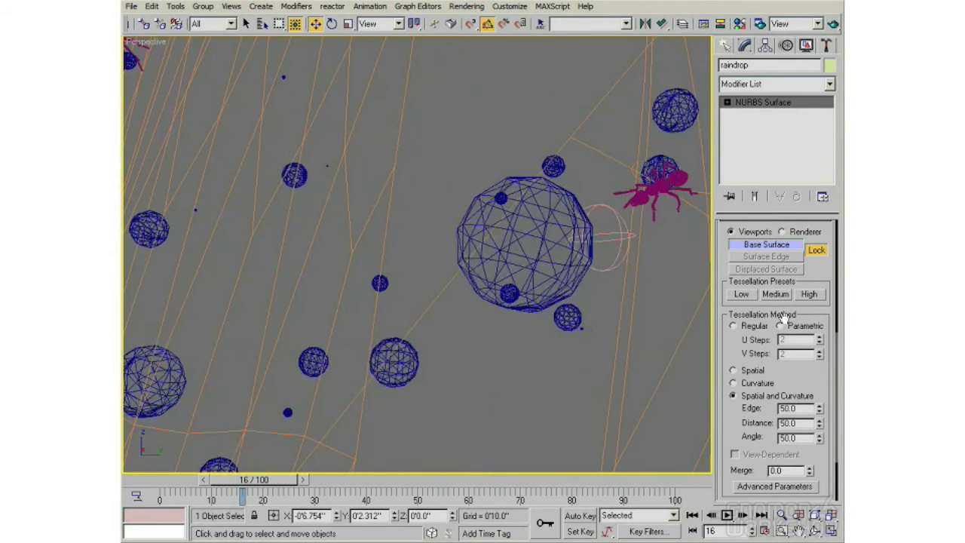
pyautogui.click(803, 295)
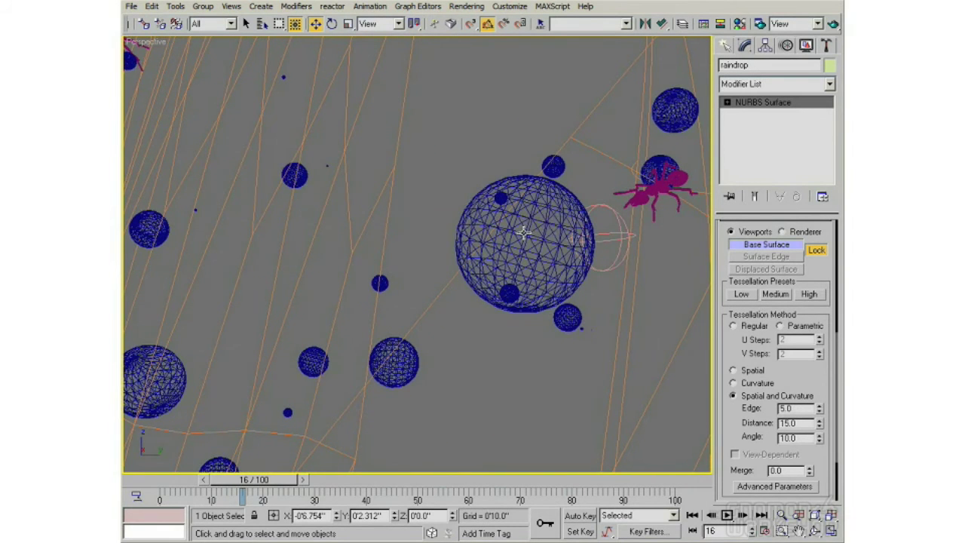
pyautogui.scroll(-3, 803, 294)
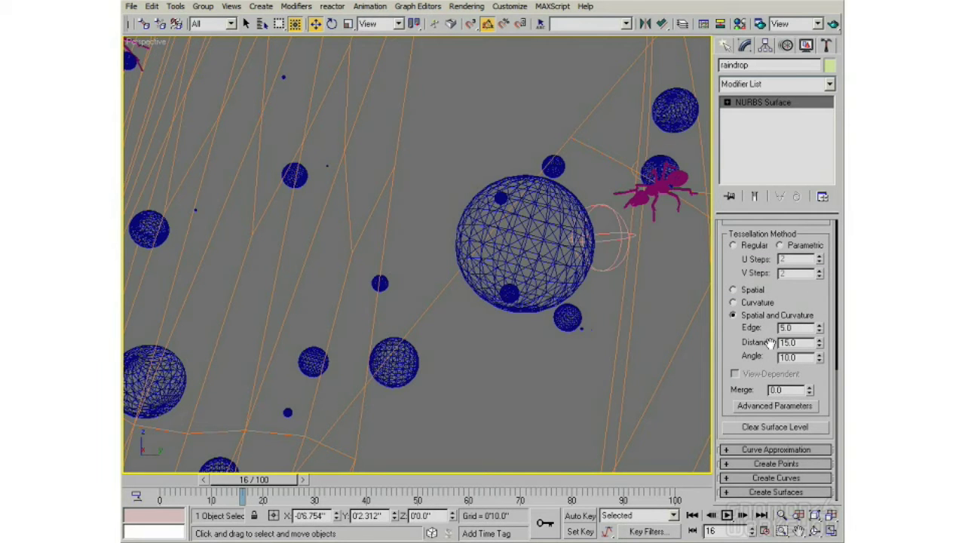
pyautogui.scroll(2, 731, 273)
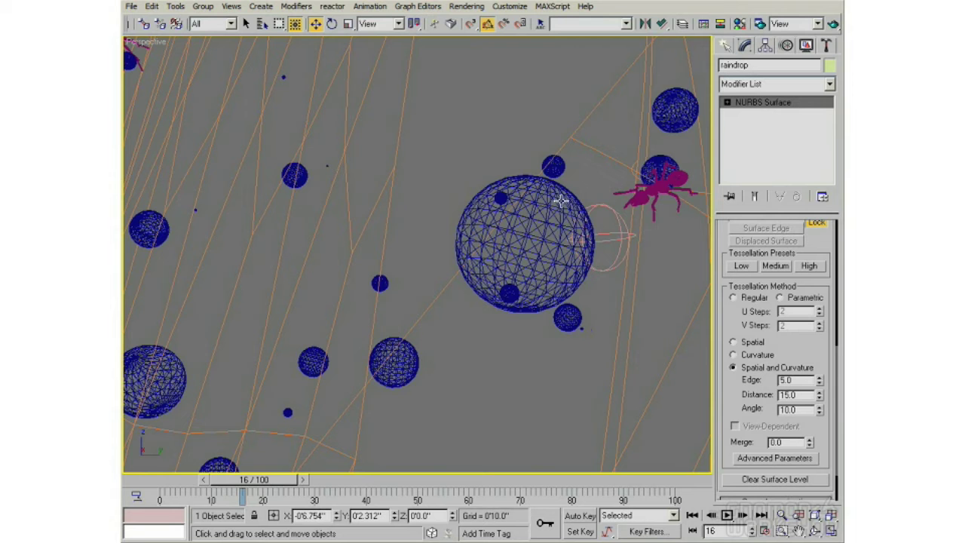
# Render frame 16 of the Perspective view with both ants, the leaves and the surrounding raindrops in frame
pyautogui.moveTo(515, 191); pyautogui.dragTo(498, 205, button='middle')
pyautogui.scroll(-5, 494, 212)
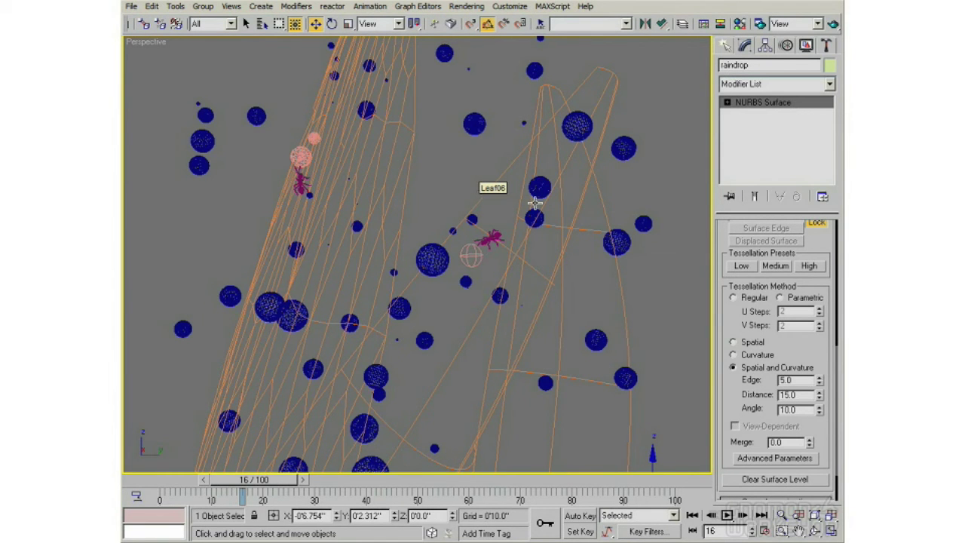
pyautogui.click(833, 27)
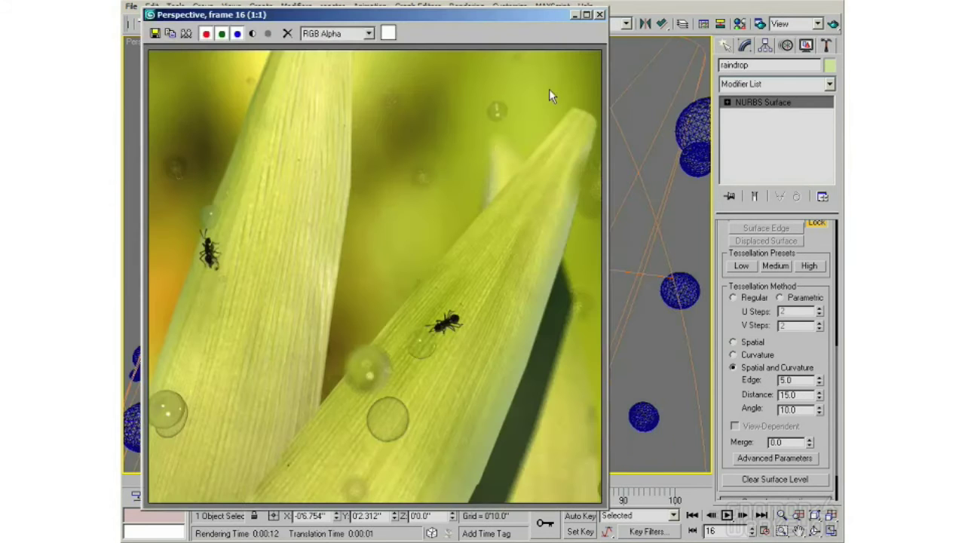